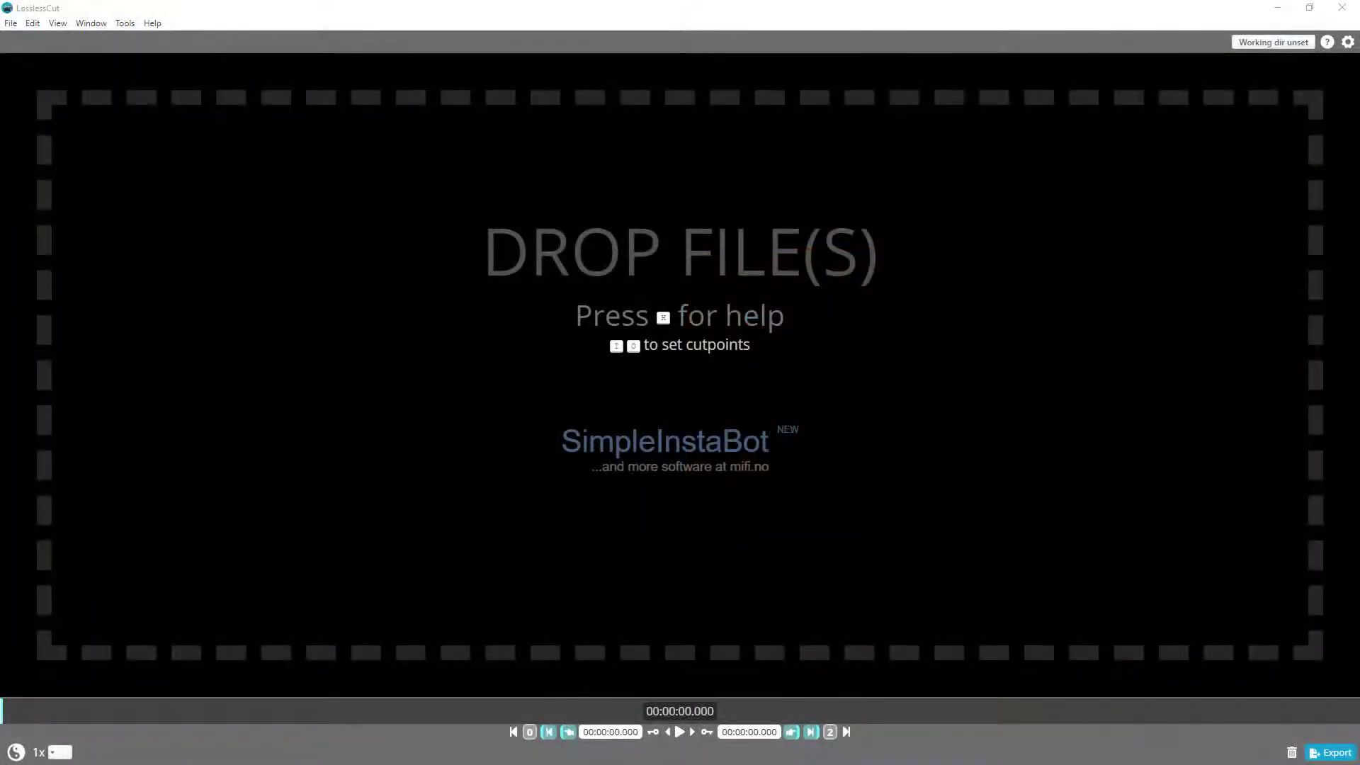
- Focus the empty LosslessCut editor window
{"action": "left_click", "coordinate": [1106, 286]}
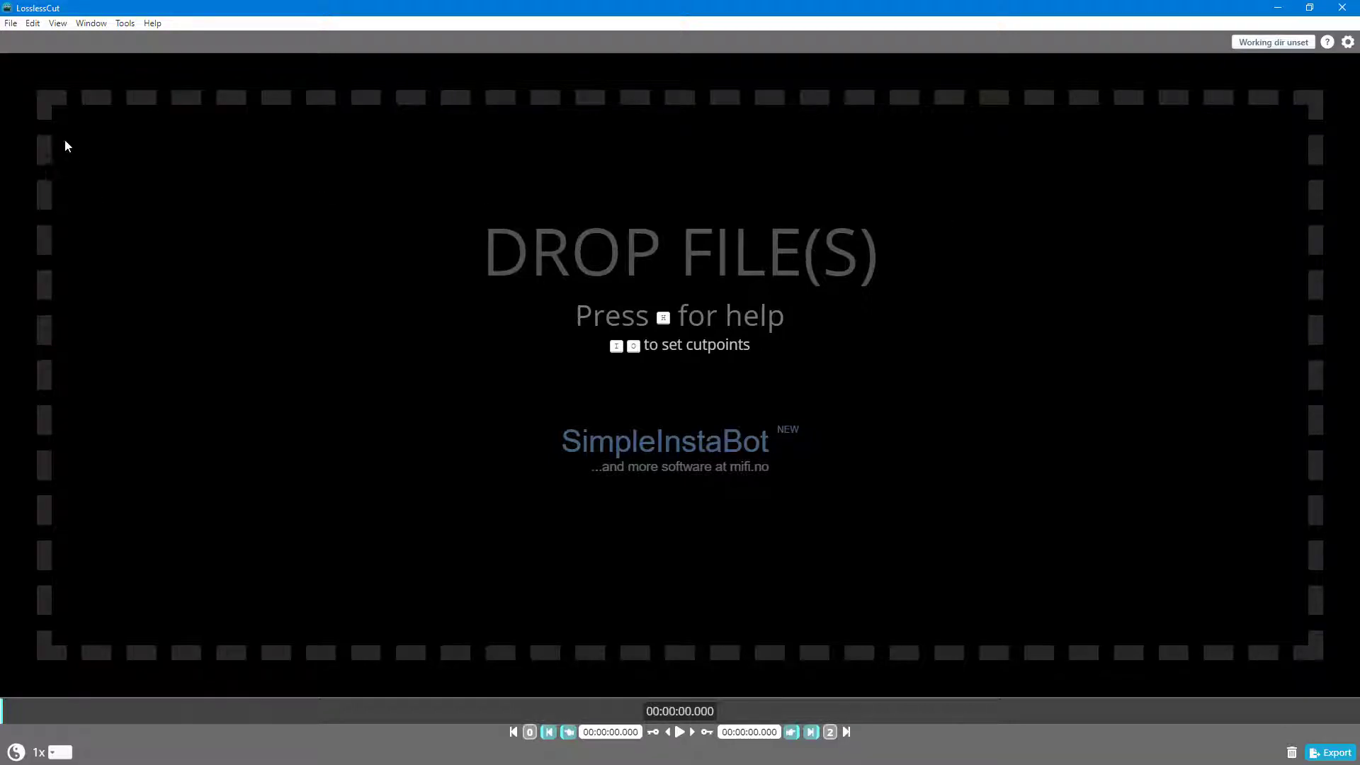
- Open San Francisco Townhouses.mp4 from the Videos folder via File > Open
{"action": "left_click", "coordinate": [11, 23]}
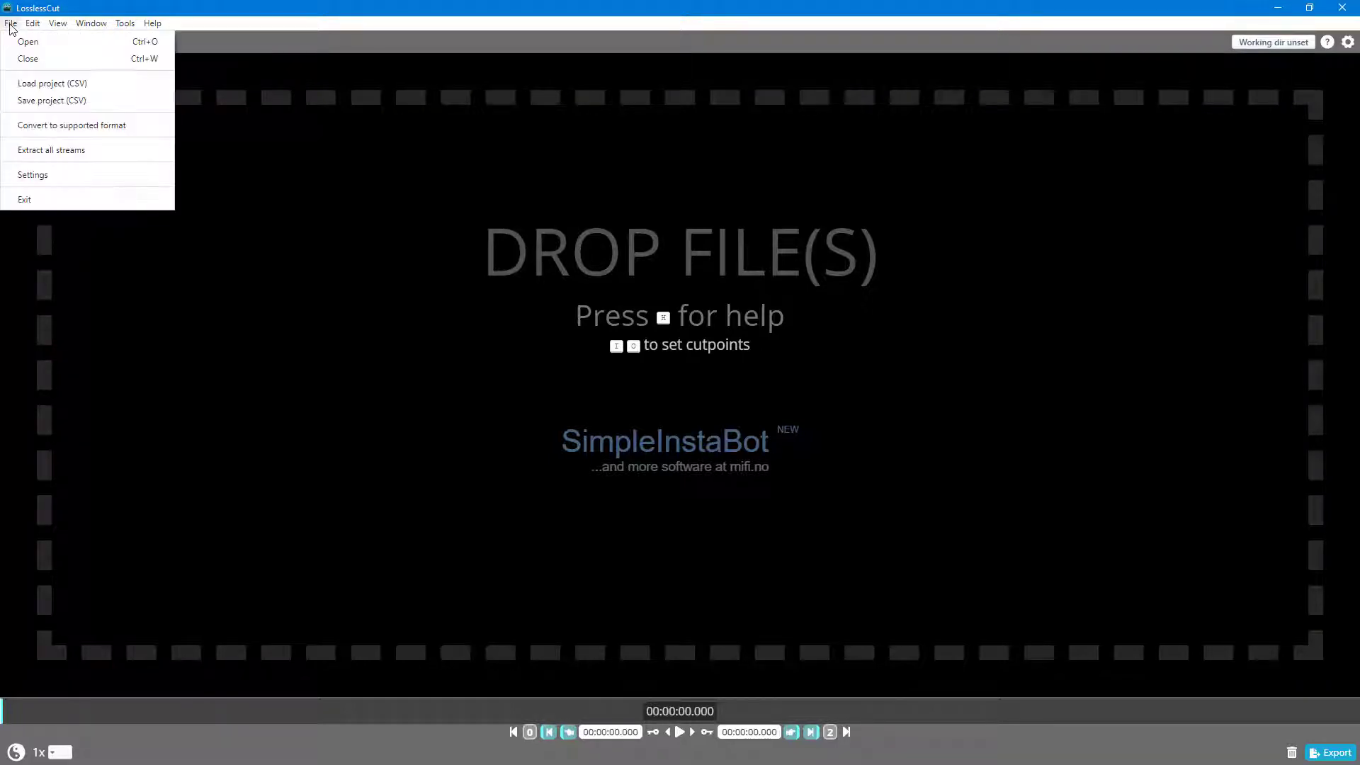
{"action": "left_click", "coordinate": [42, 46]}
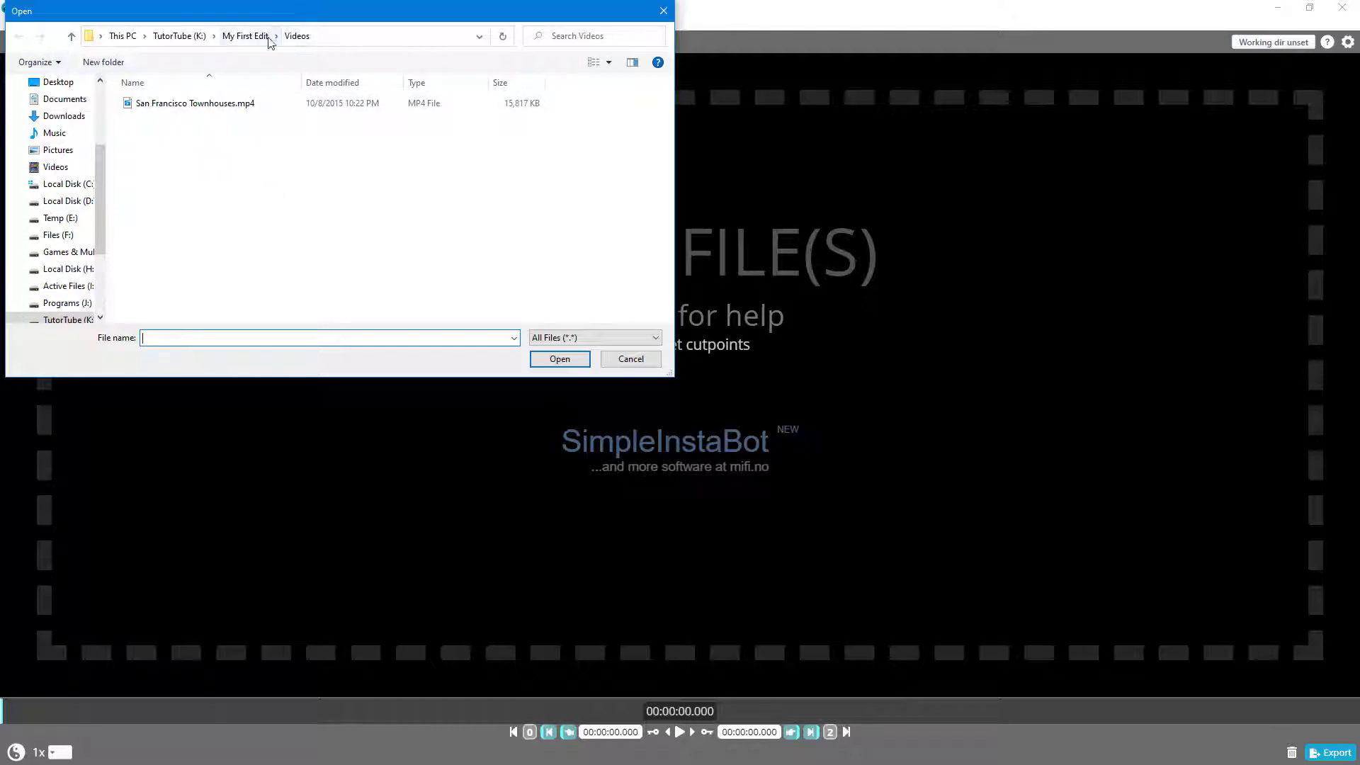
{"action": "left_click", "coordinate": [185, 106]}
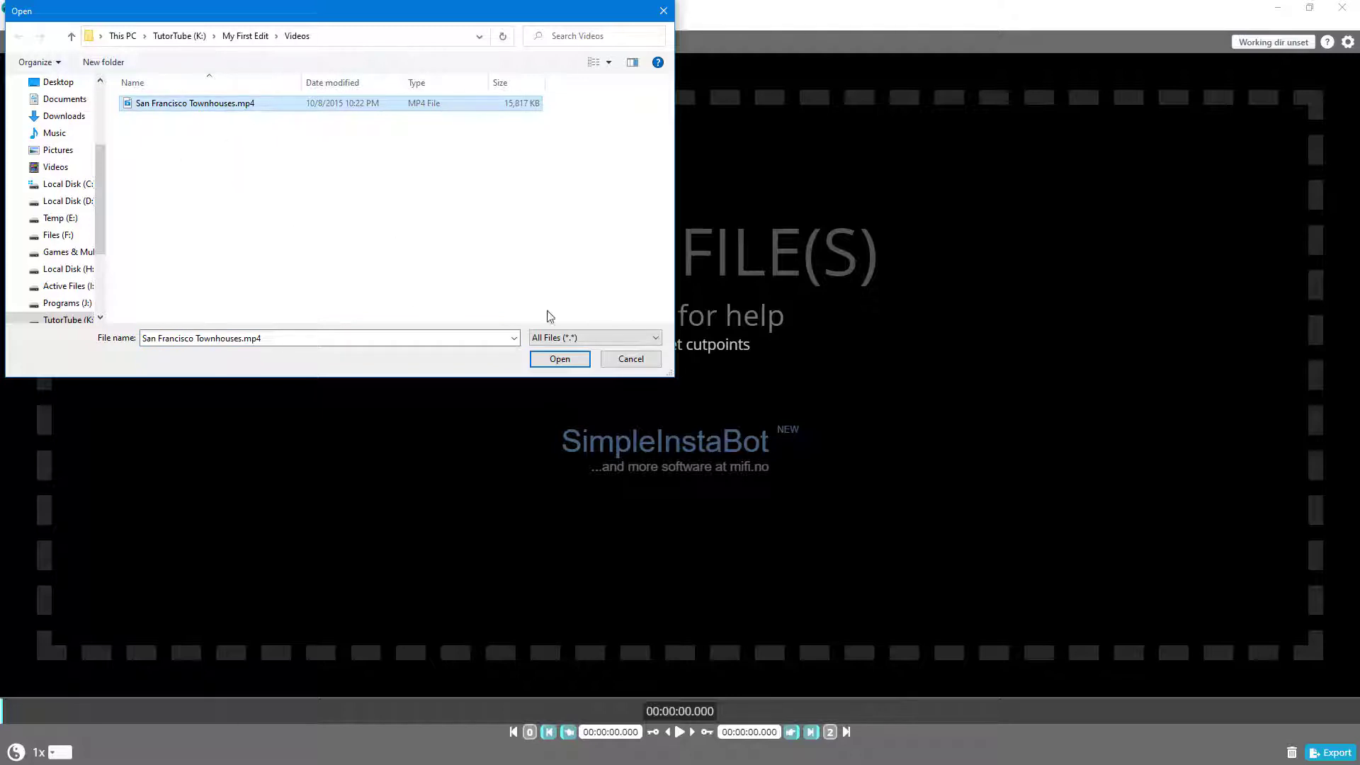
{"action": "left_click", "coordinate": [554, 360]}
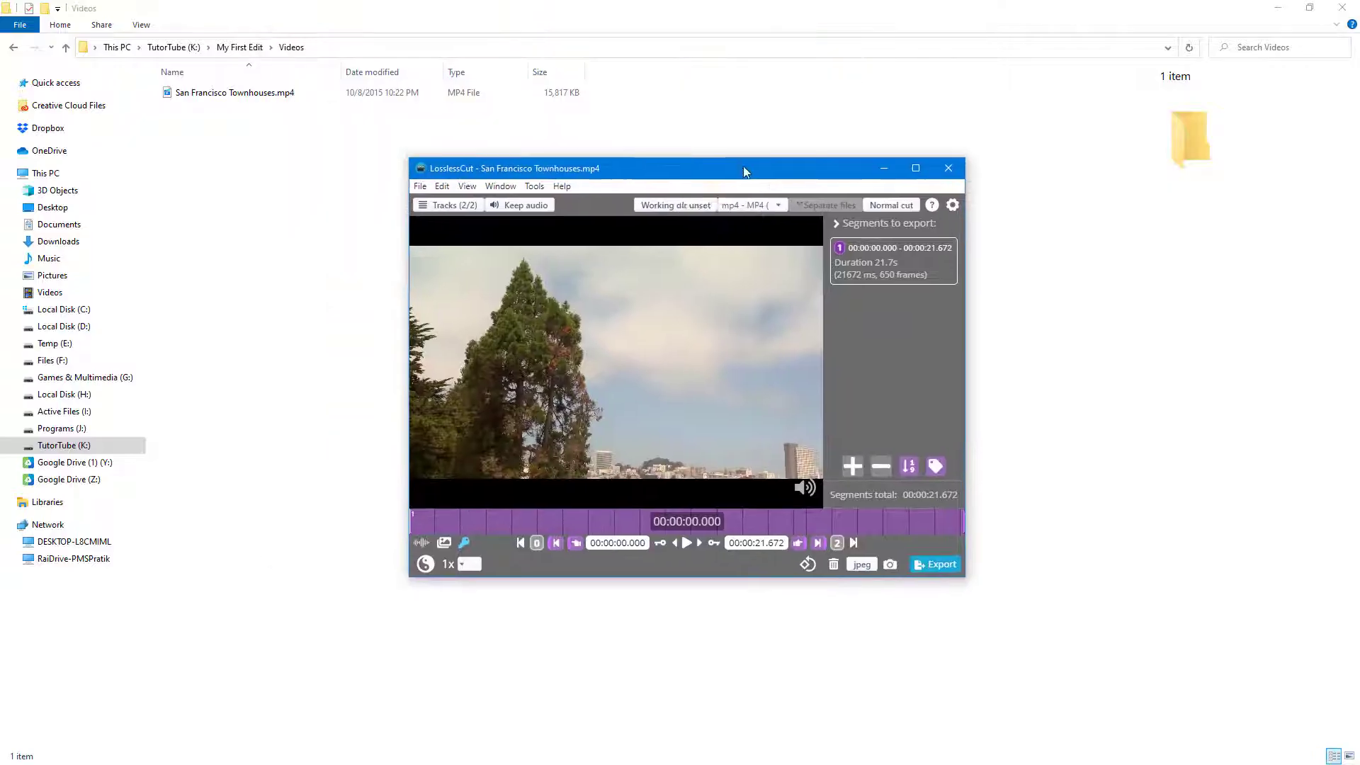
- Restore LosslessCut and arrange it beside the File Explorer folder window
{"action": "left_click_drag", "start_coordinate": [542, 5], "coordinate": [810, 167]}
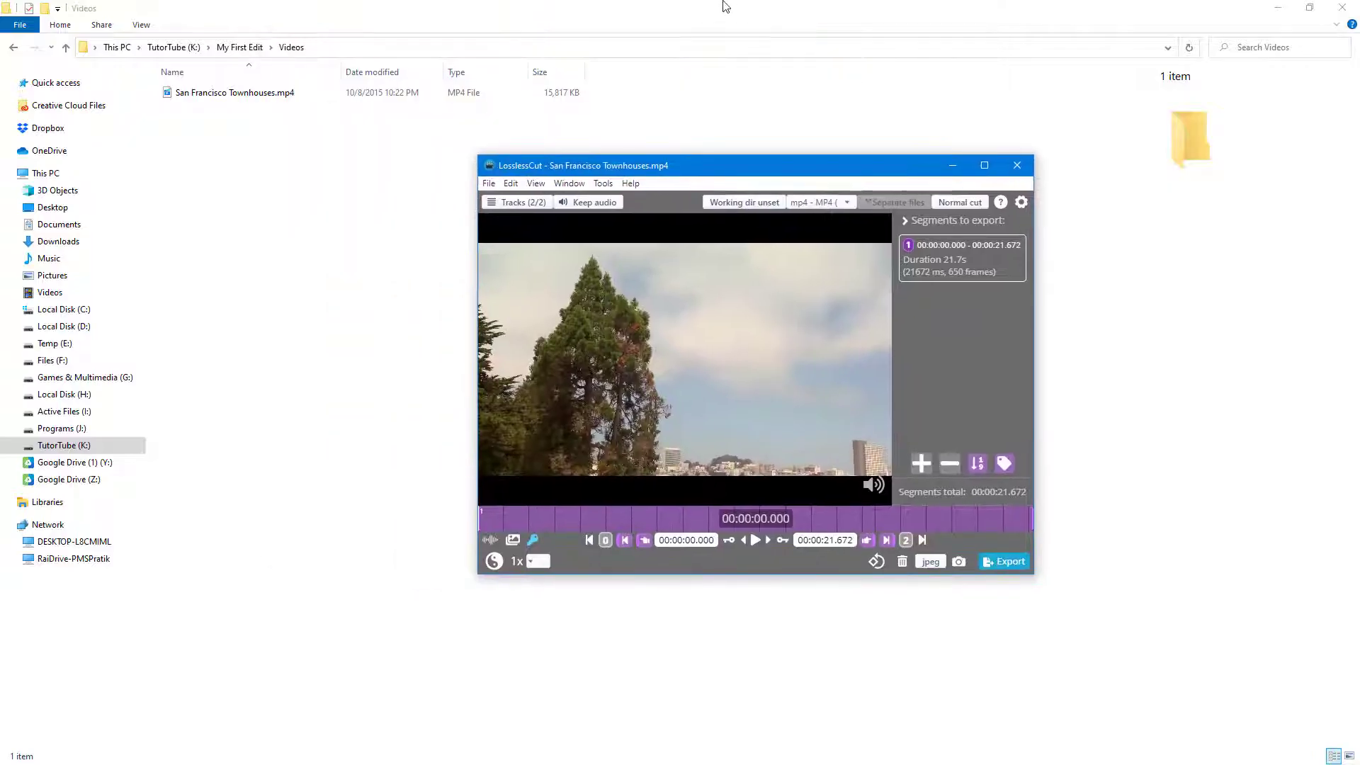
{"action": "mouse_move", "coordinate": [723, 7]}
{"action": "left_mouse_down"}
{"action": "mouse_move", "coordinate": [496, 68]}
{"action": "mouse_move", "coordinate": [406, 53]}
{"action": "mouse_move", "coordinate": [401, 69]}
{"action": "left_mouse_up"}
{"action": "left_click_drag", "start_coordinate": [815, 162], "coordinate": [921, 121]}
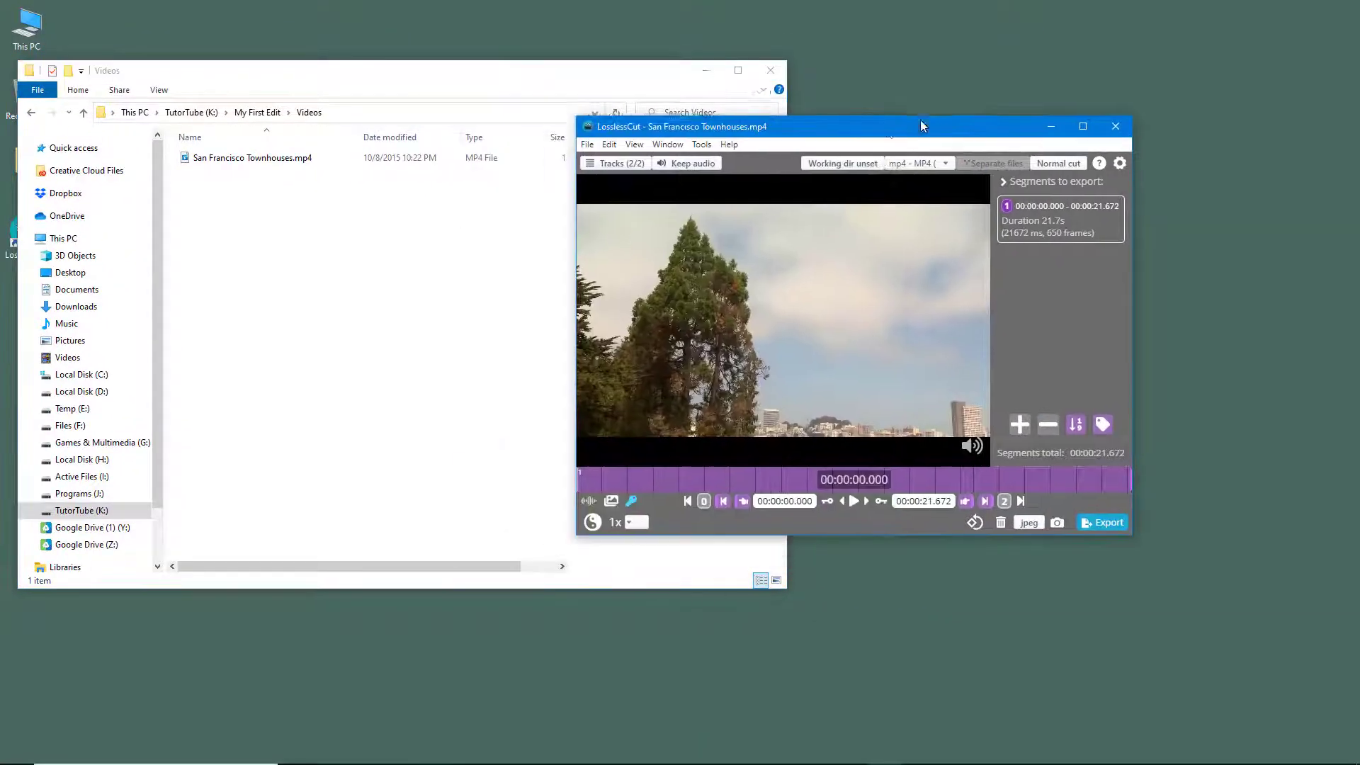
- Drop San Francisco Townhouses.mp4 onto LosslessCut, confirm replacing the file, and close Explorer
{"action": "left_click_drag", "start_coordinate": [259, 168], "coordinate": [805, 279]}
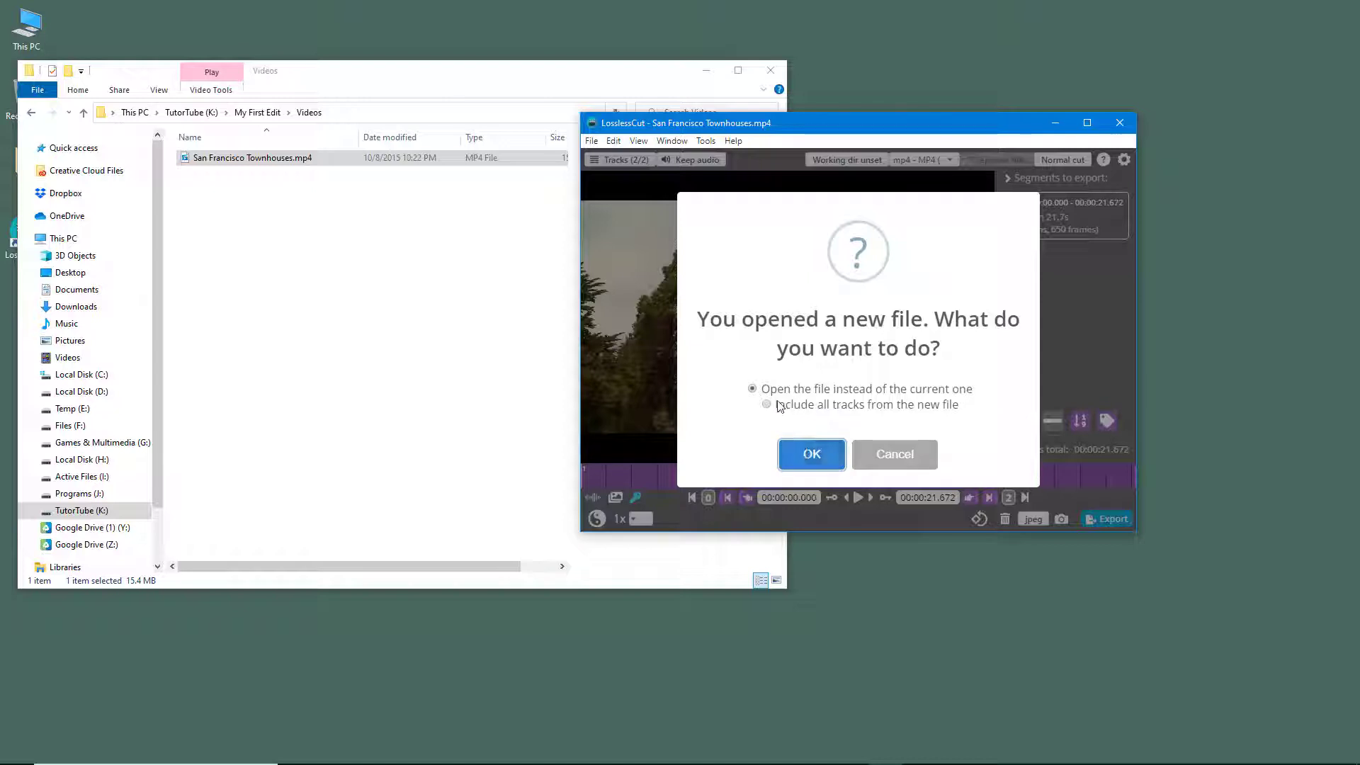
{"action": "left_click", "coordinate": [812, 457]}
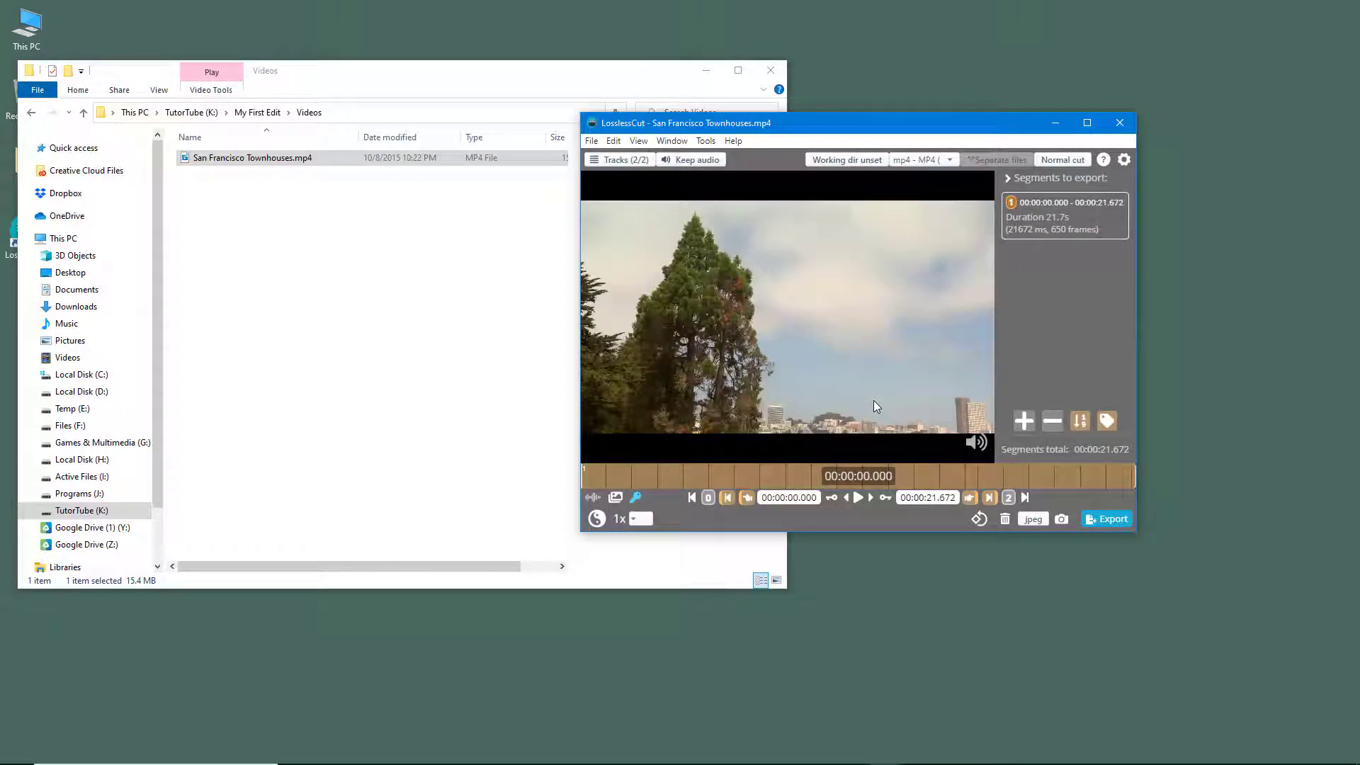
{"action": "left_click", "coordinate": [770, 70]}
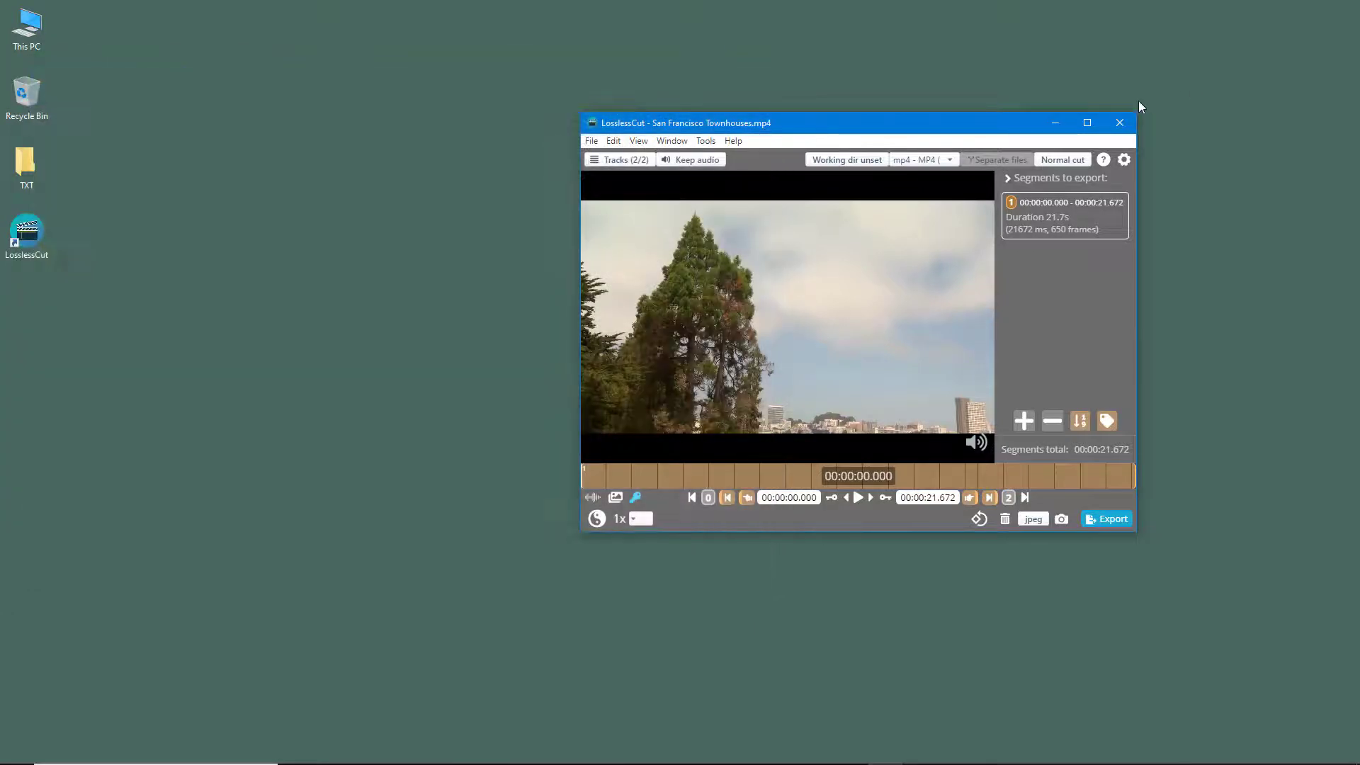
- Maximize LosslessCut, play the clip, pause around five seconds, then resume playback
{"action": "left_click", "coordinate": [1086, 124]}
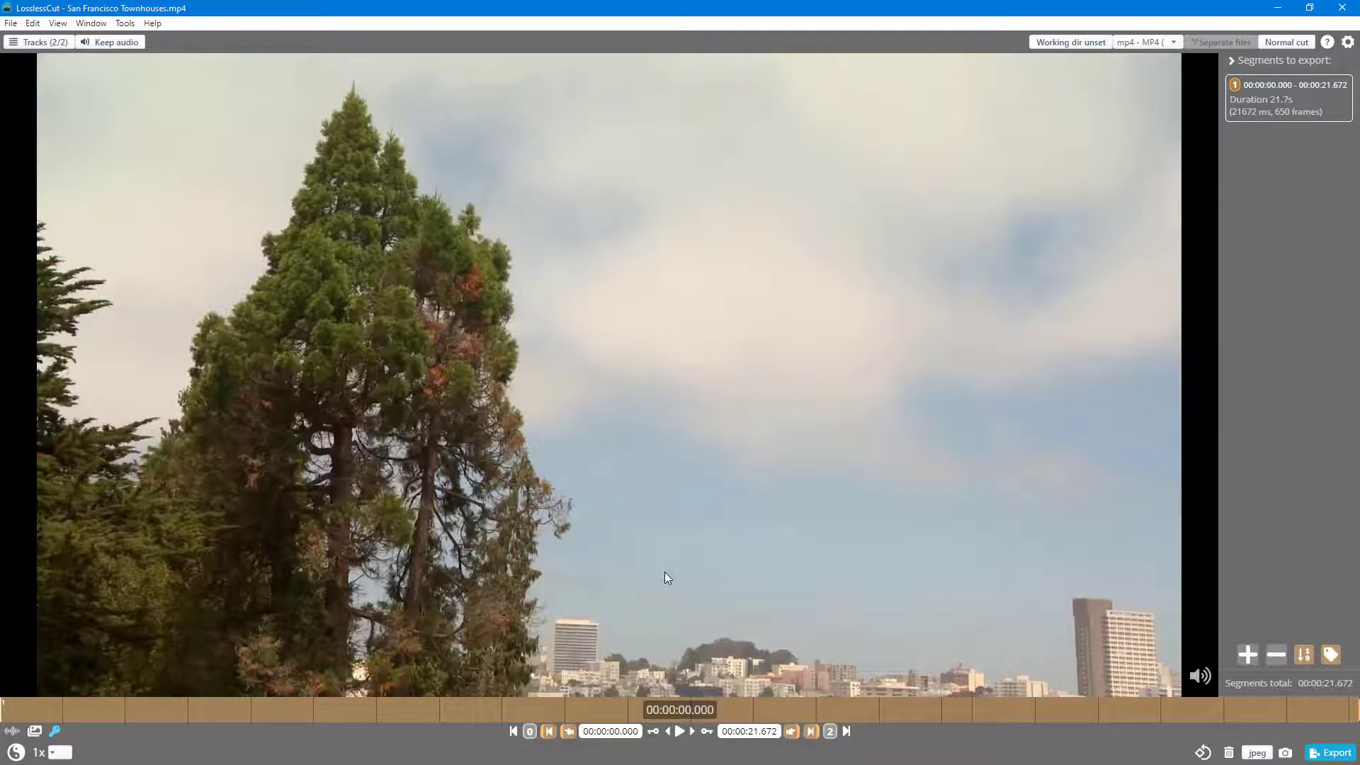
{"action": "left_click", "coordinate": [678, 732]}
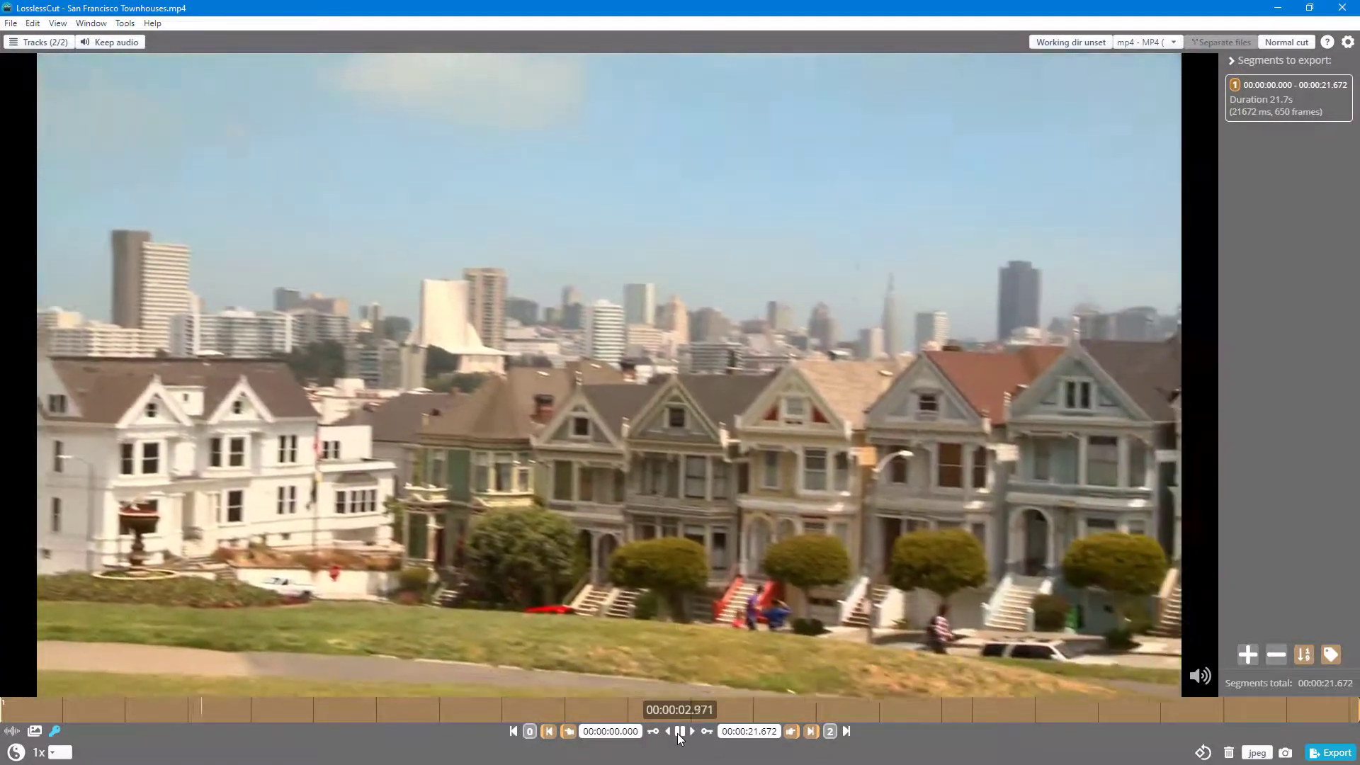
{"action": "left_click", "coordinate": [679, 732]}
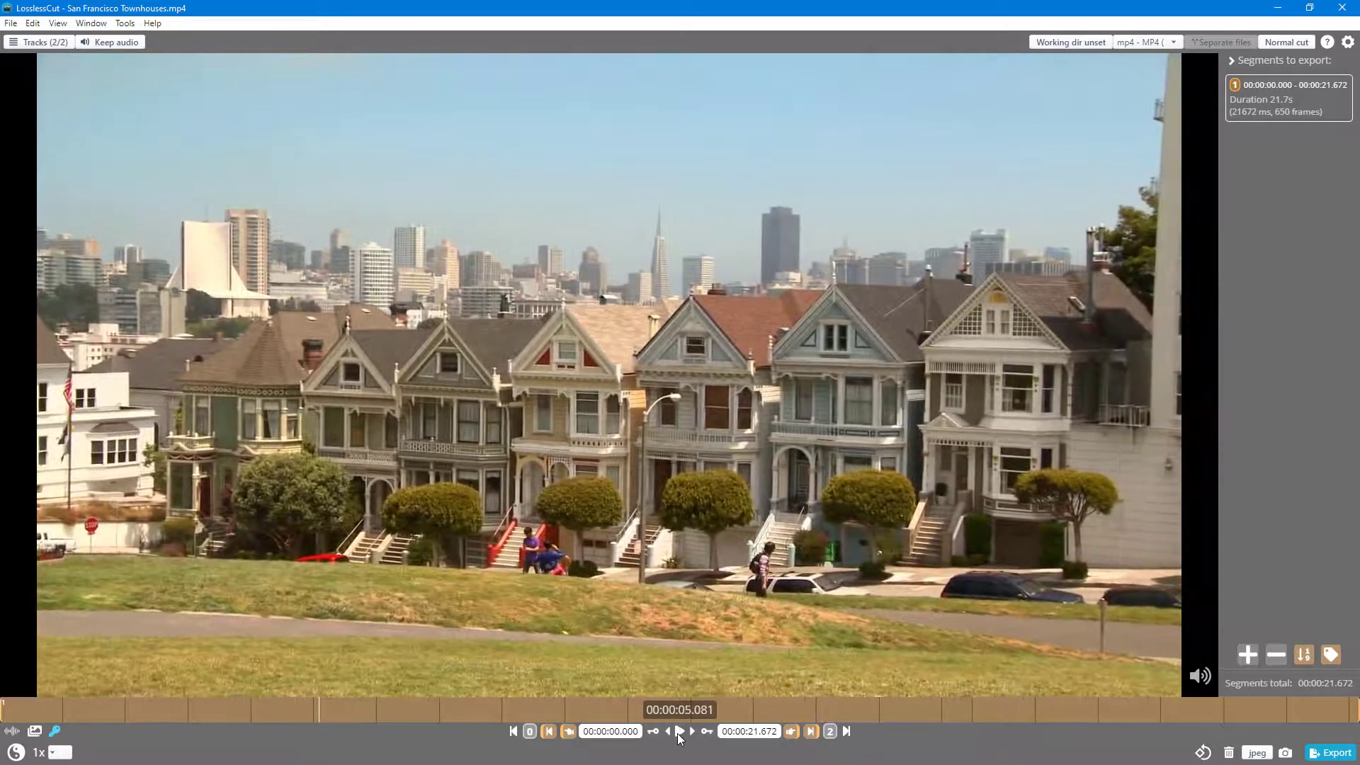
{"action": "left_click", "coordinate": [678, 733]}
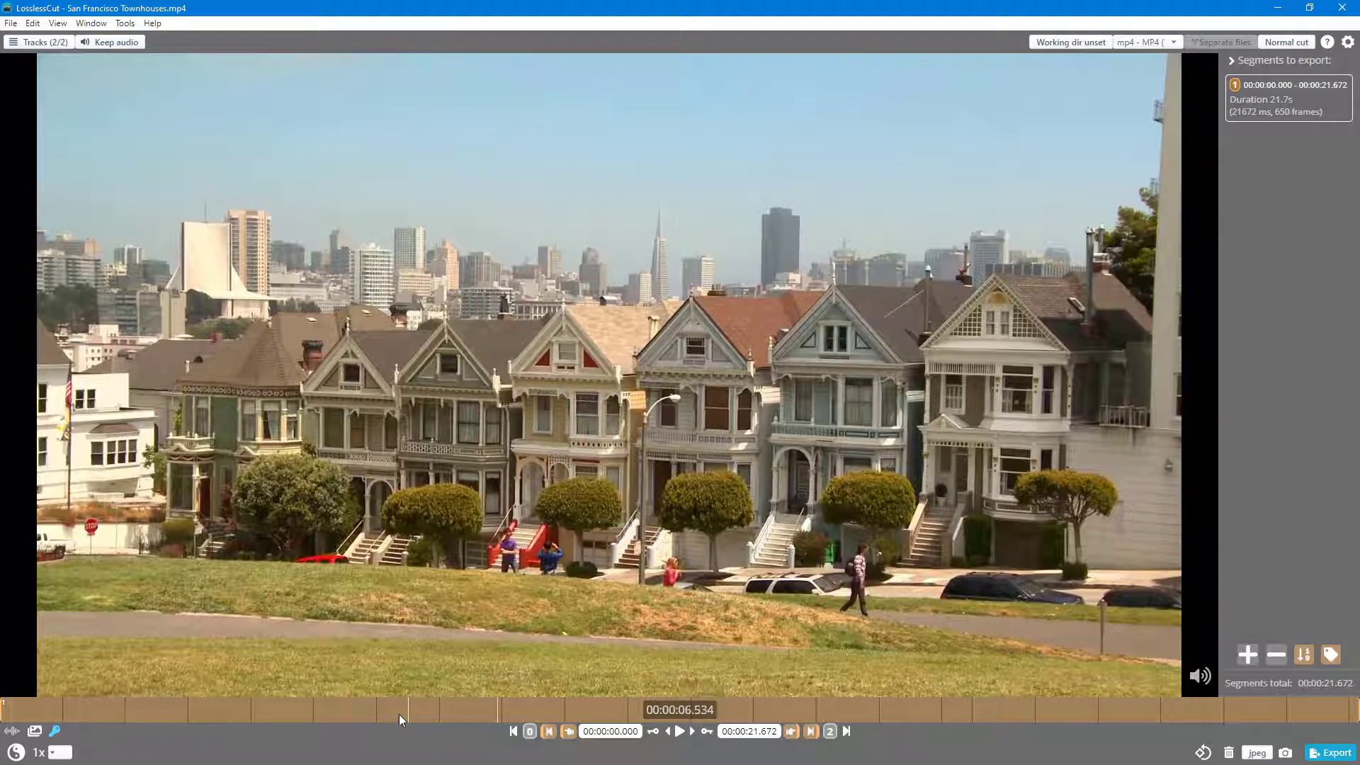
- Scrub the timeline from 3.5 seconds to the start and ahead, then step frames back and forward
{"action": "left_click", "coordinate": [219, 714]}
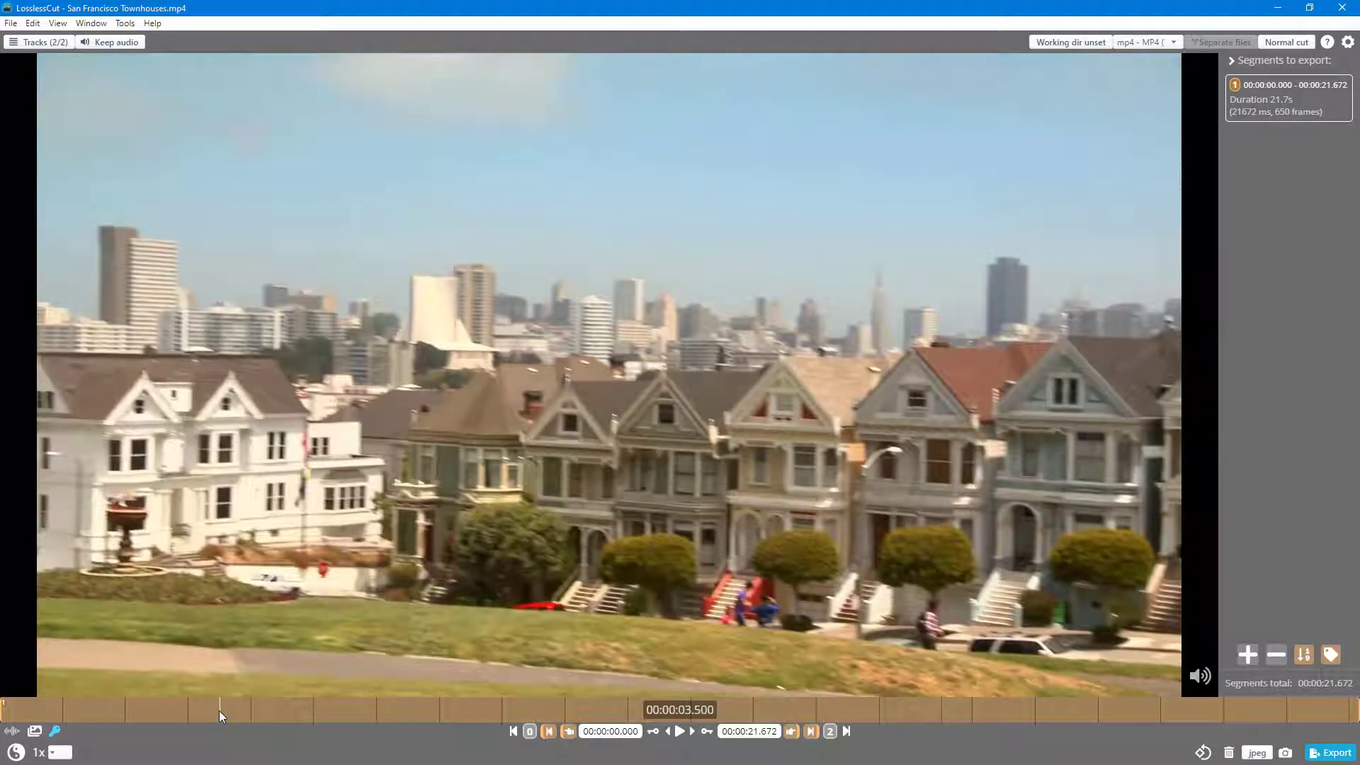
{"action": "left_click_drag", "start_coordinate": [219, 711], "coordinate": [38, 713]}
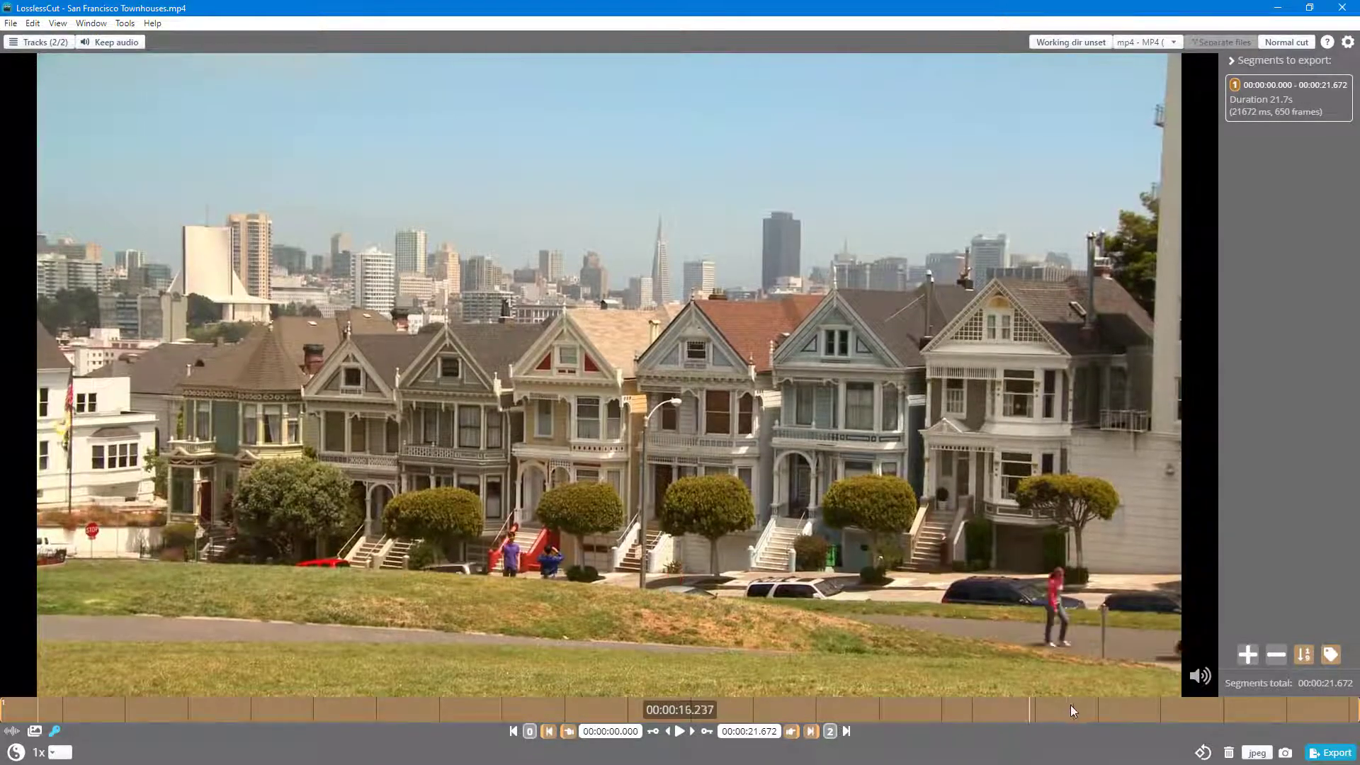
{"action": "left_click_drag", "start_coordinate": [37, 713], "coordinate": [724, 732]}
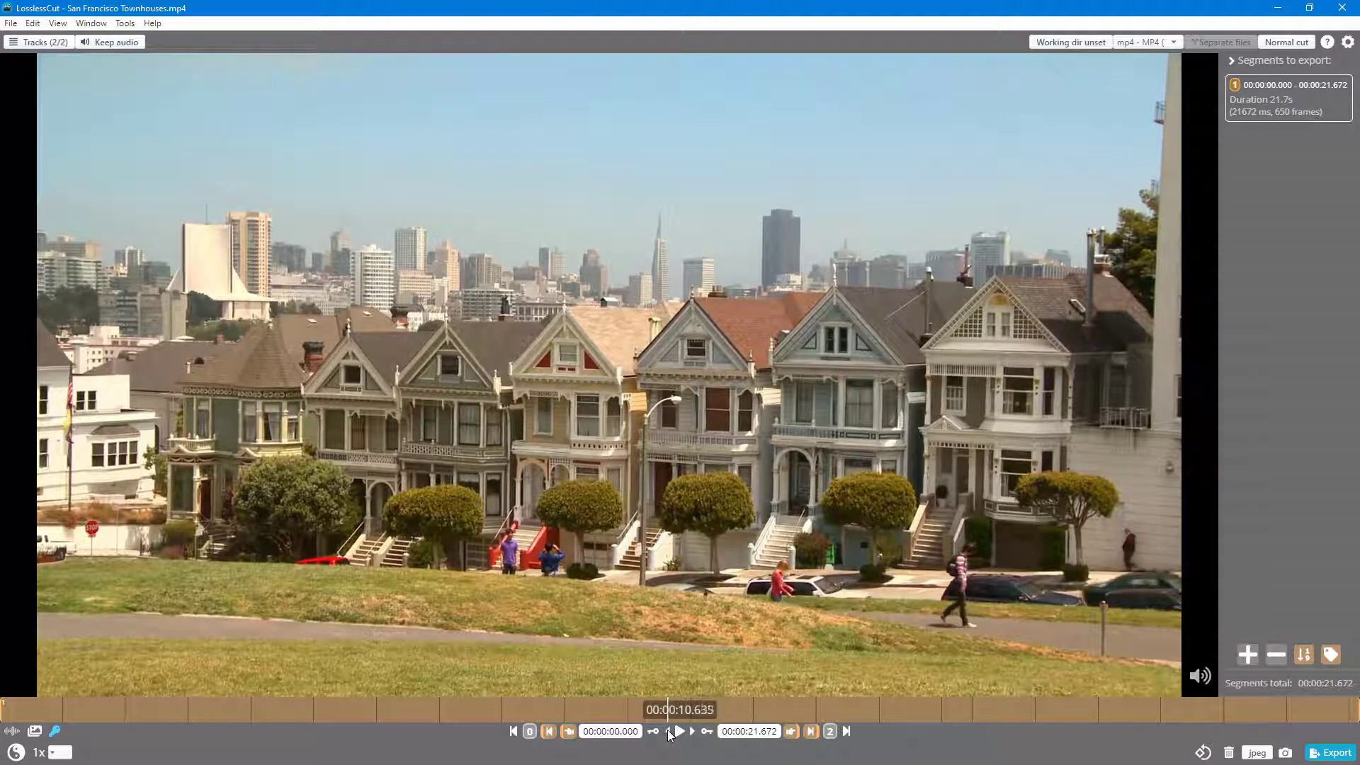
{"action": "left_click", "coordinate": [668, 731]}
{"action": "left_click", "coordinate": [668, 731]}
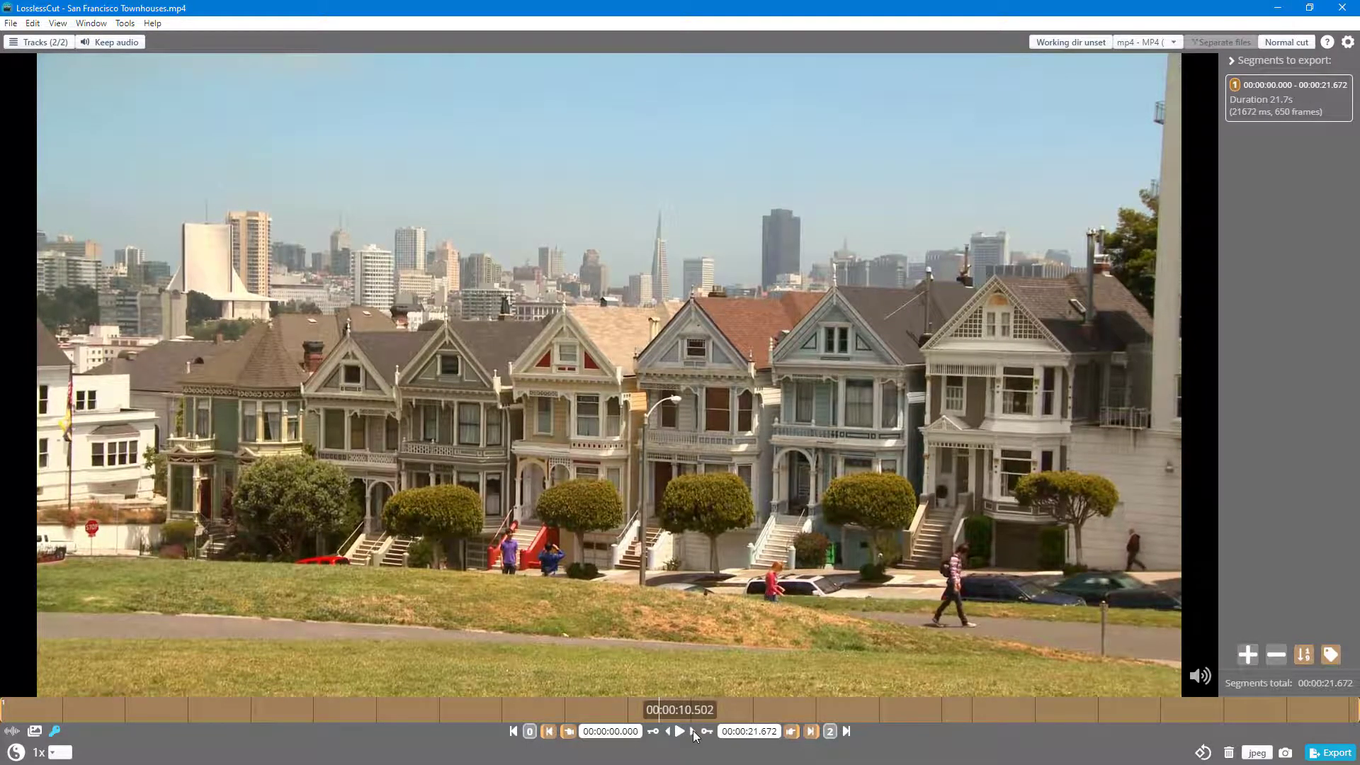
{"action": "left_click", "coordinate": [694, 732]}
{"action": "left_click", "coordinate": [693, 731]}
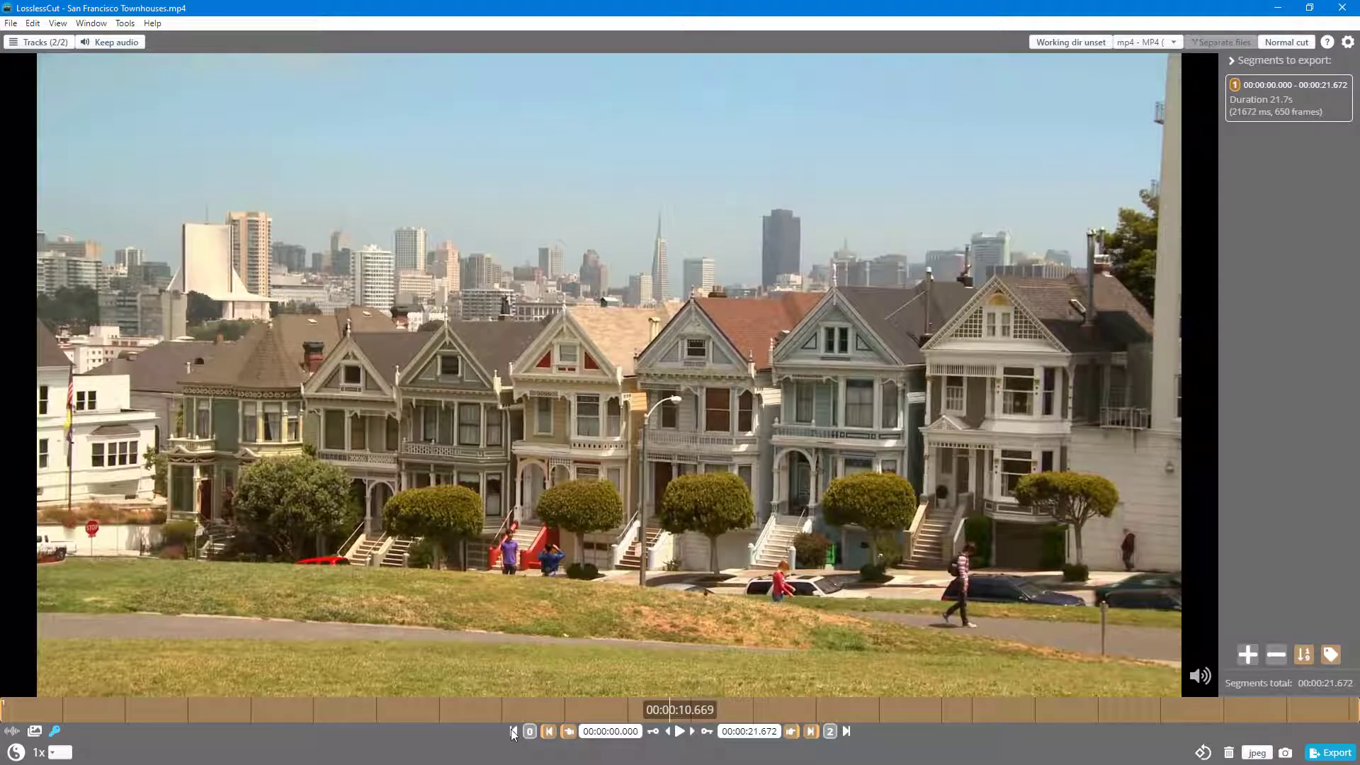
- Jump to the clip's start and end, scrub back to about 3.8 seconds, and play briefly
{"action": "left_click", "coordinate": [514, 732]}
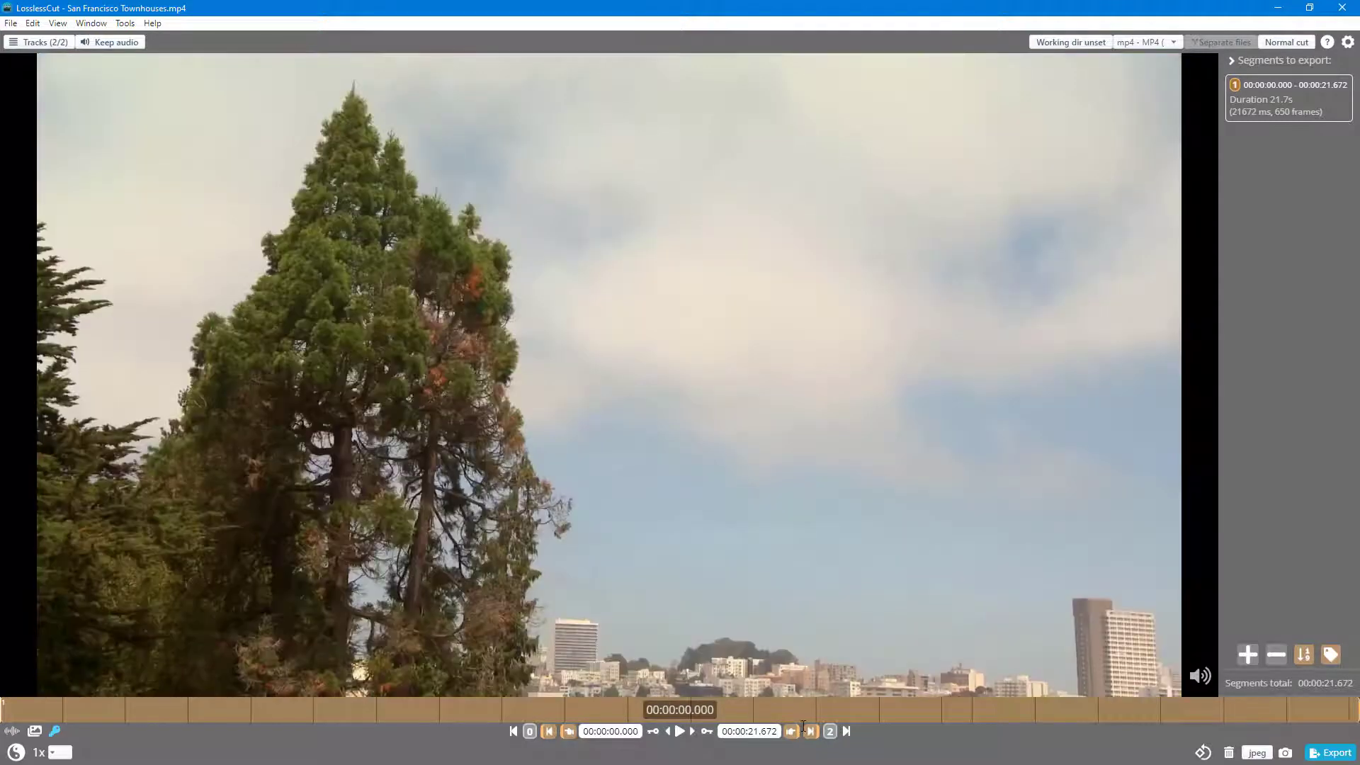
{"action": "left_click", "coordinate": [849, 729]}
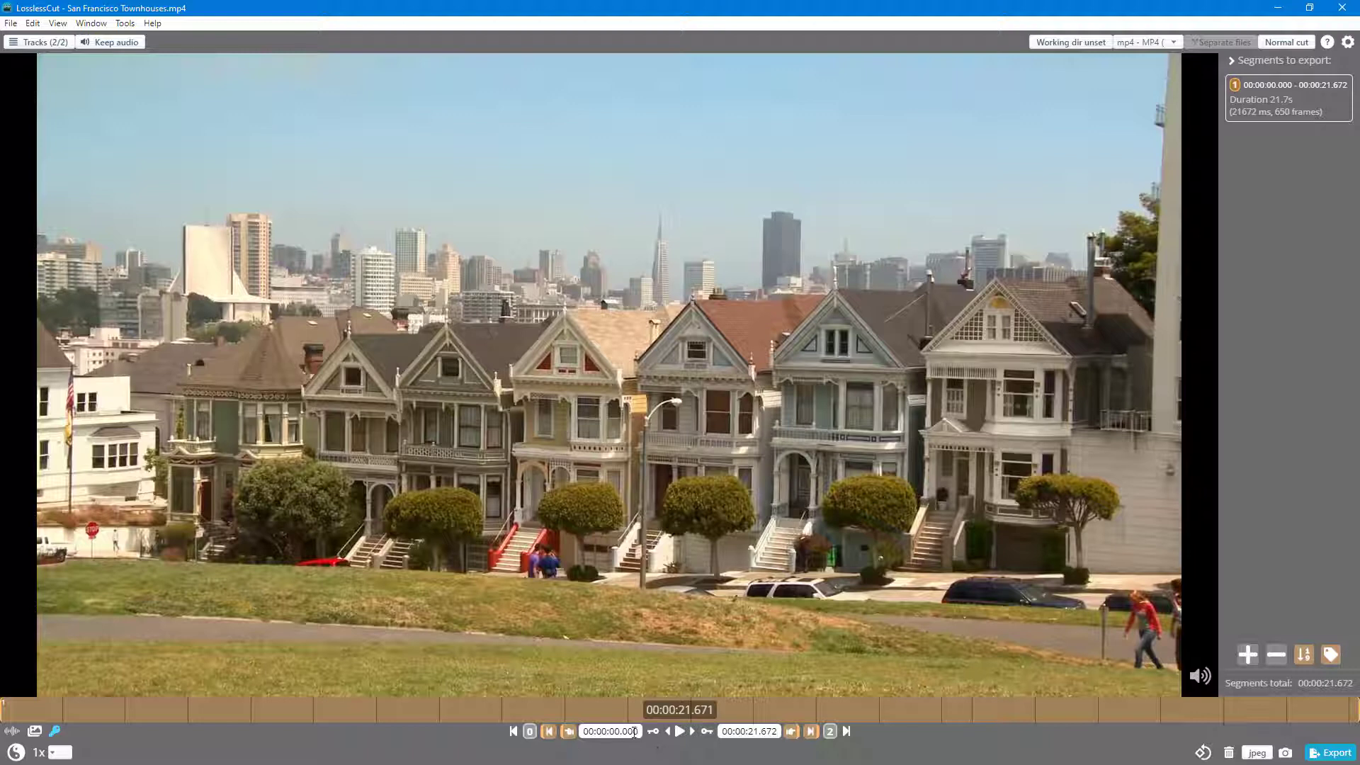
{"action": "left_click", "coordinate": [669, 734]}
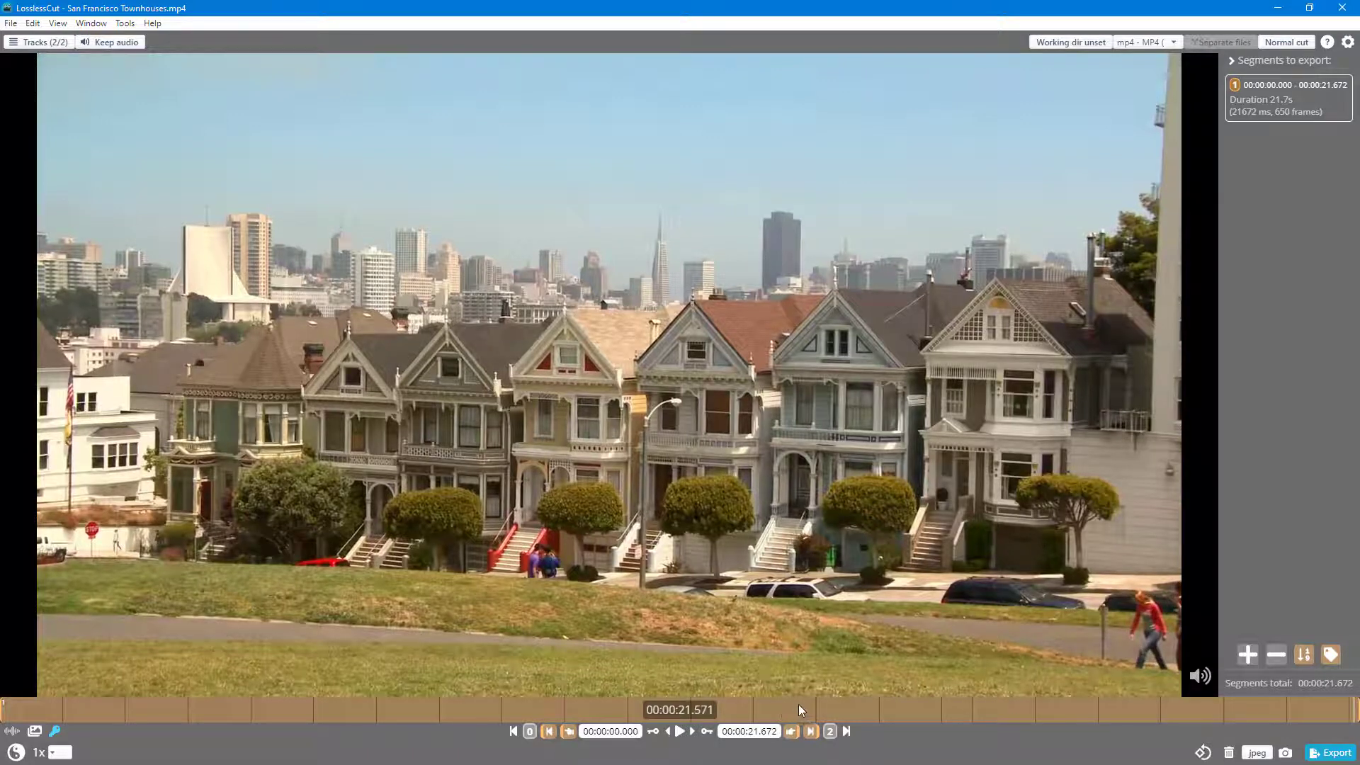
{"action": "left_click_drag", "start_coordinate": [798, 704], "coordinate": [240, 705]}
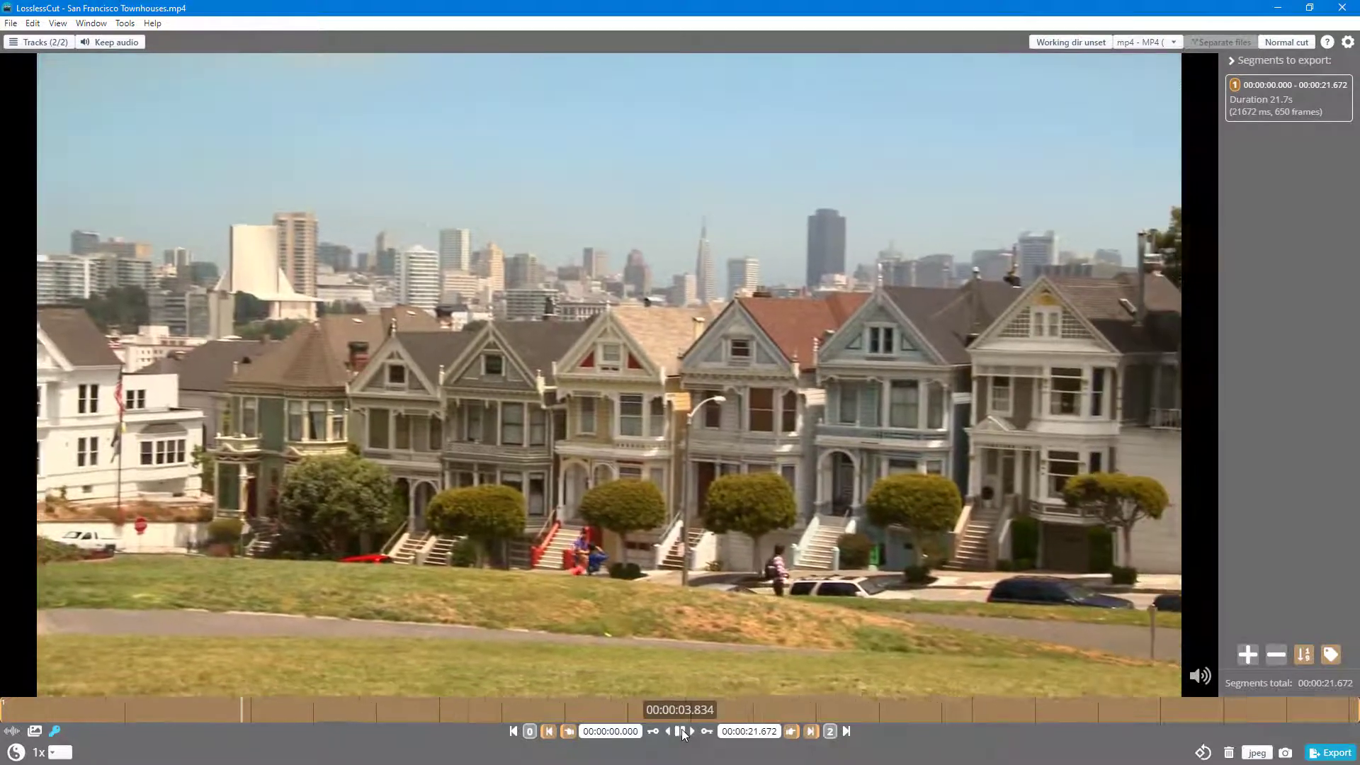
{"action": "left_click", "coordinate": [681, 729]}
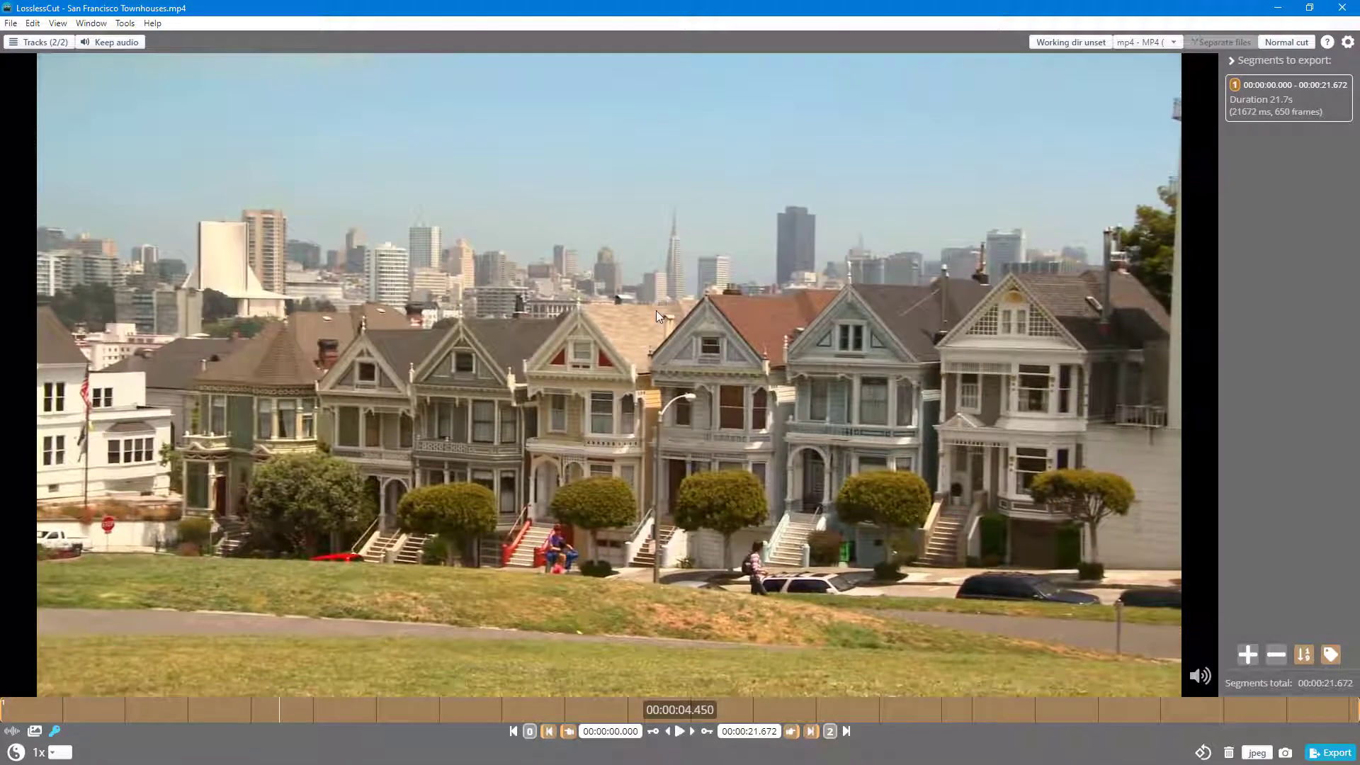